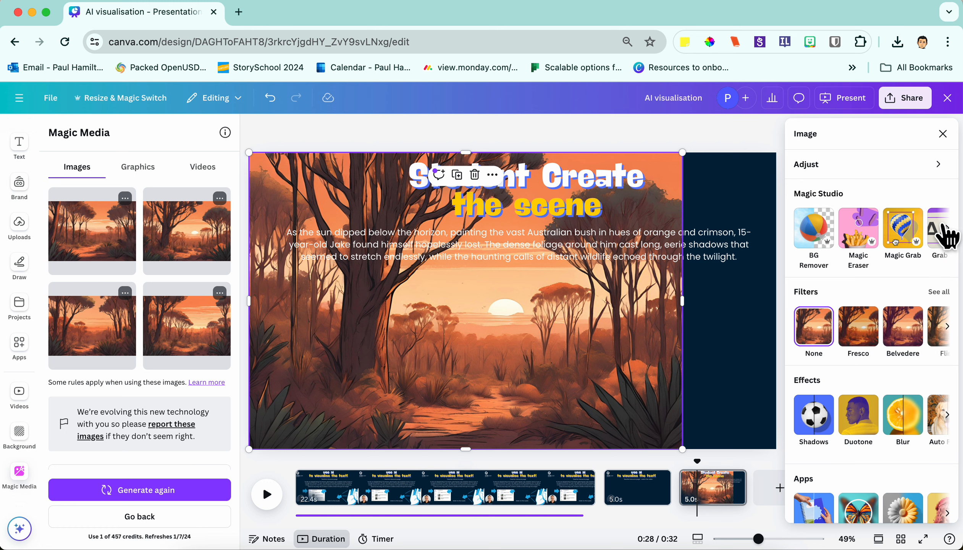
- Use Magic Expand on the sunset bush image with the Whole Page size and generate the expanded versions
left_click(948, 229)
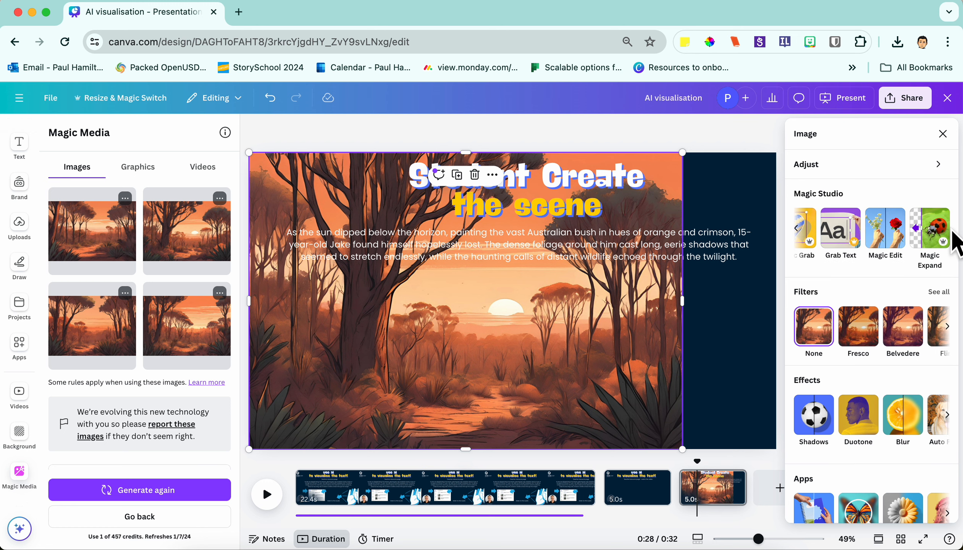
left_click(936, 237)
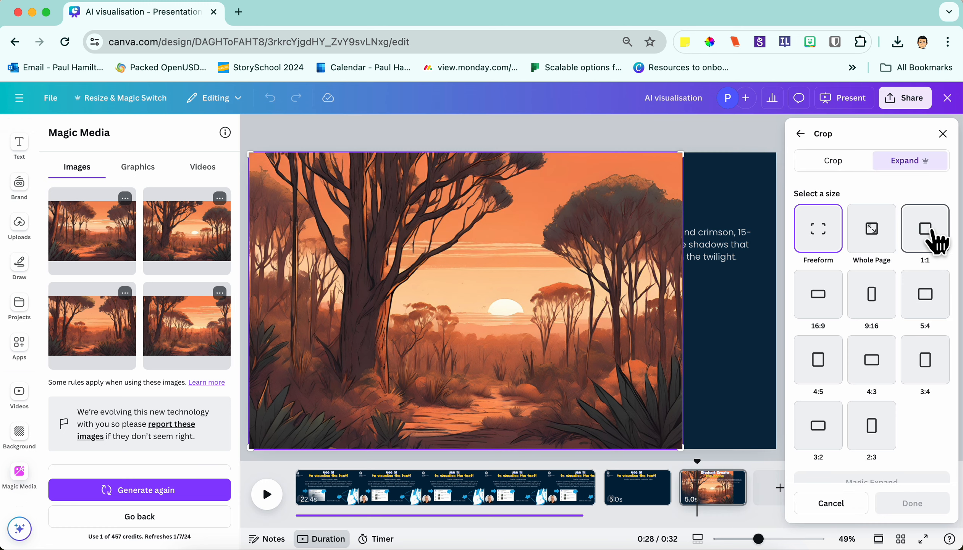
left_click(869, 239)
scroll(863, 318, "down", 2)
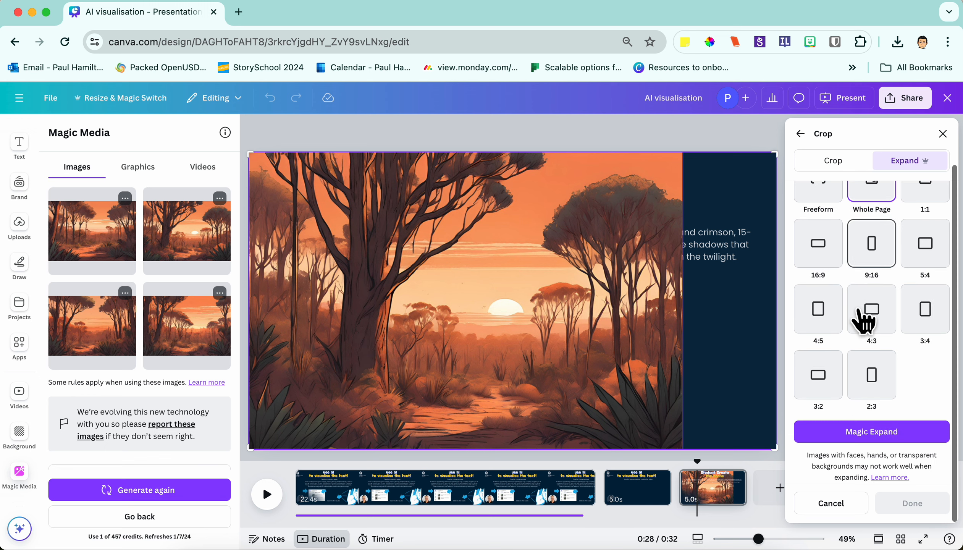
left_click(886, 435)
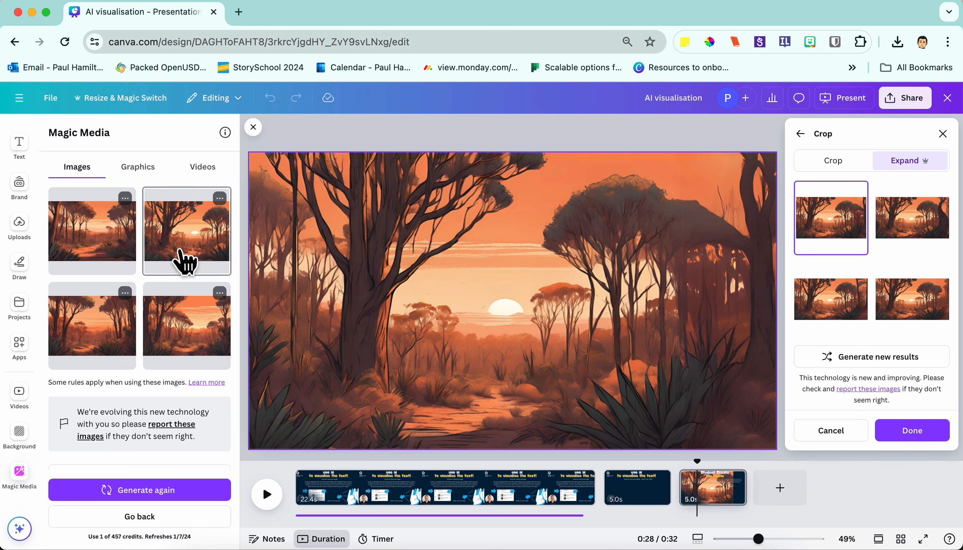
- Preview the four expanded versions of the bush image and apply the first one
left_click(927, 239)
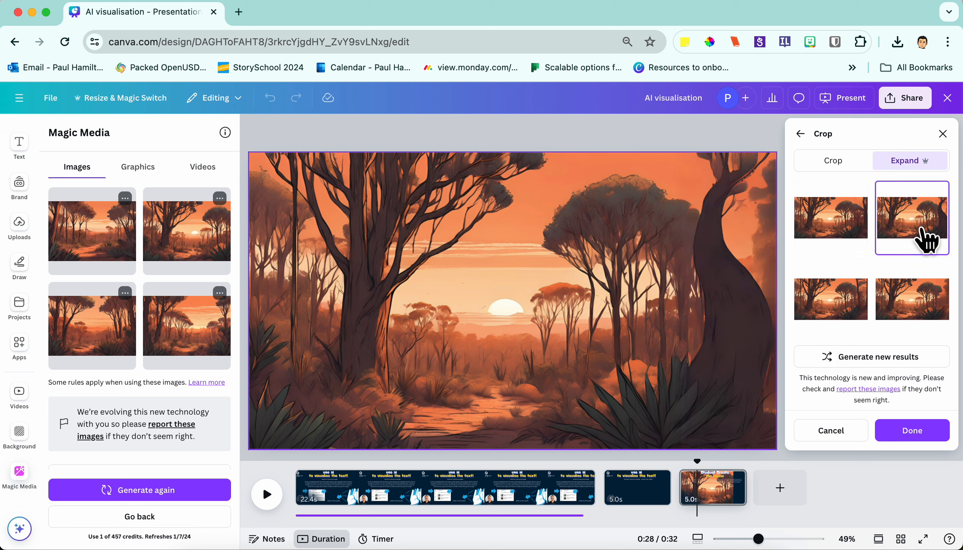
left_click(911, 308)
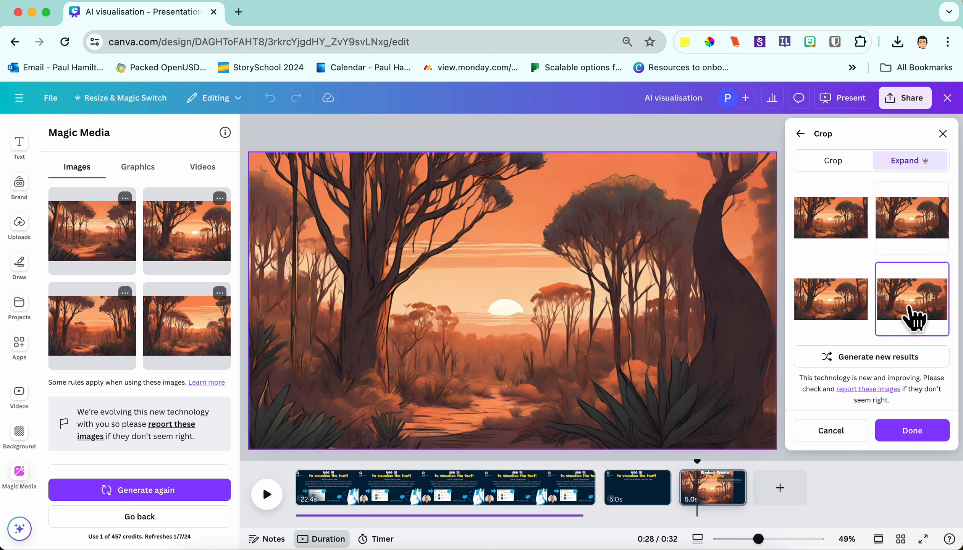
left_click(846, 323)
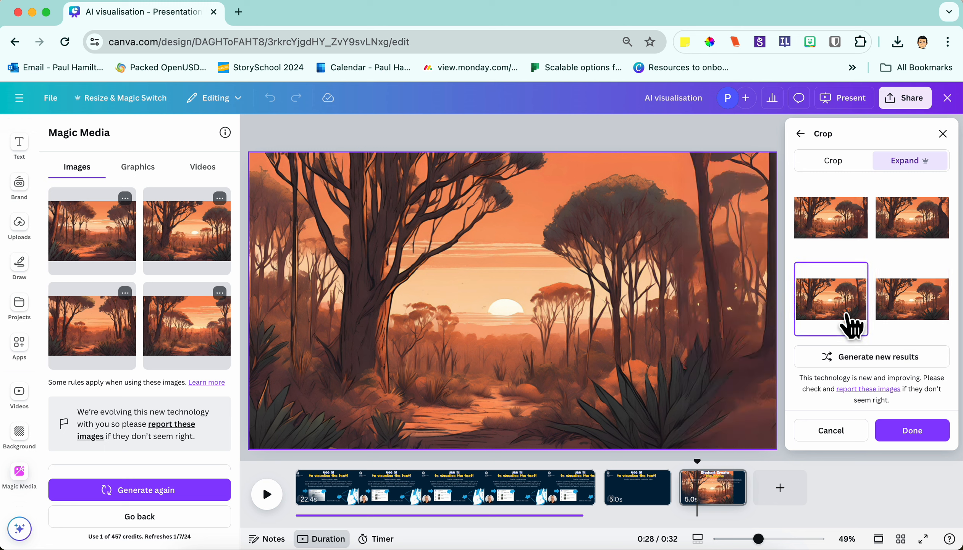
left_click(844, 237)
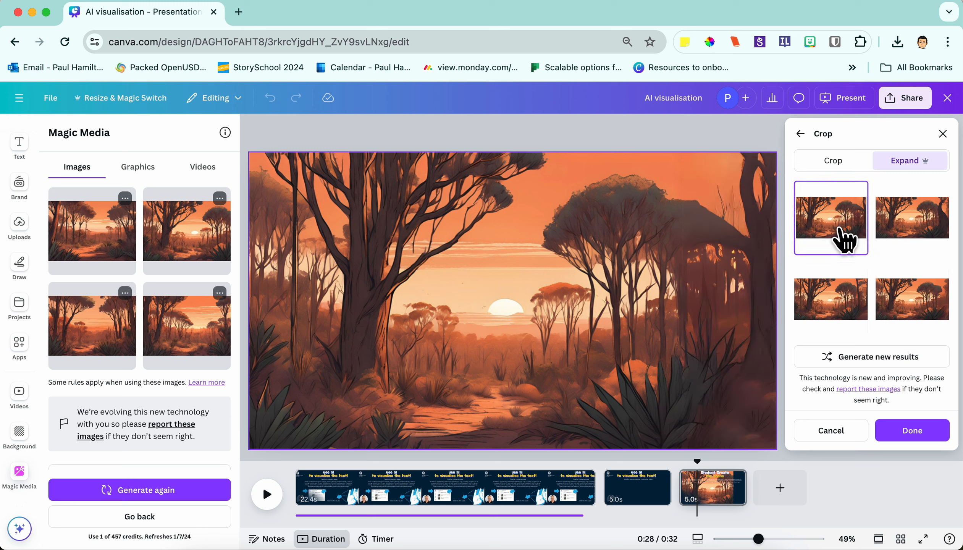
left_click(917, 434)
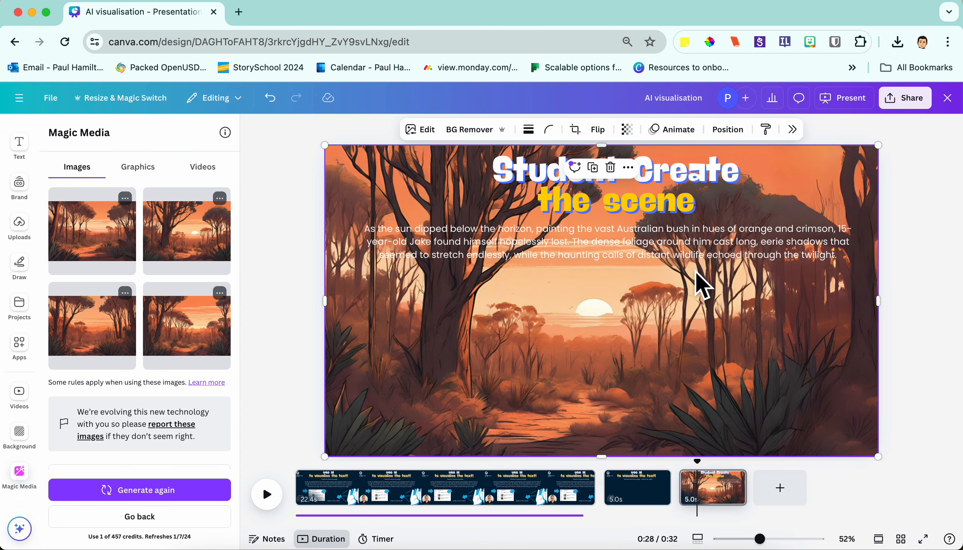
- Send the full-page bush image to the back of the slide, behind the title, paragraph and logo
left_click(727, 130)
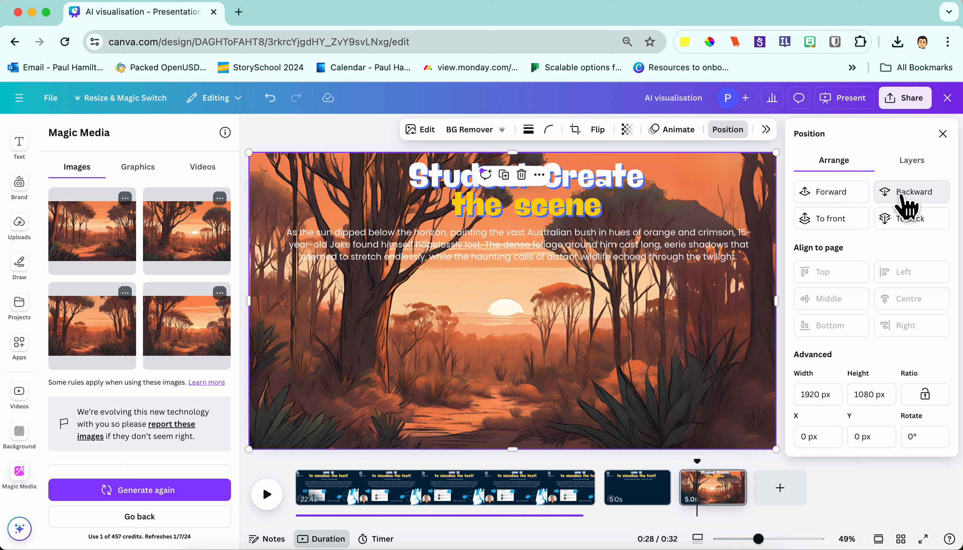
left_click(843, 224)
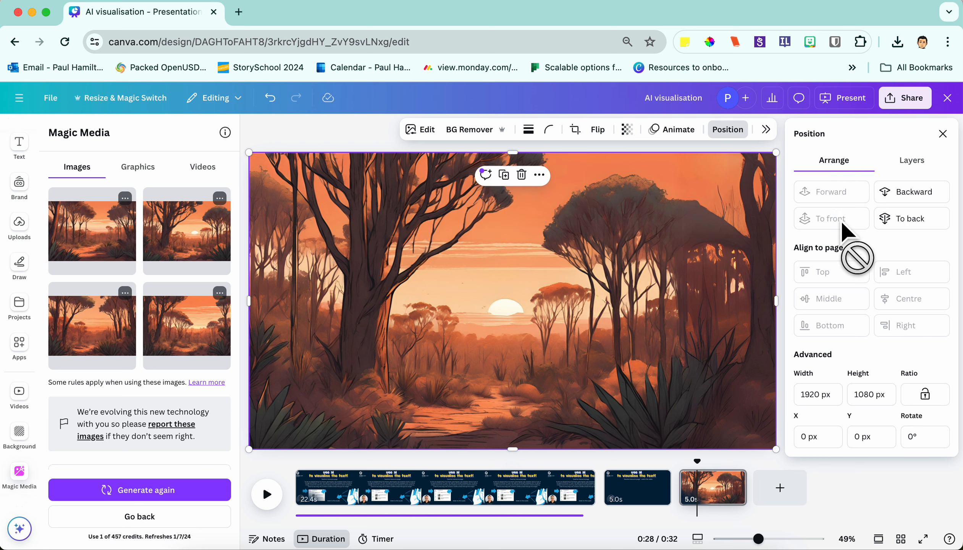
left_click(902, 217)
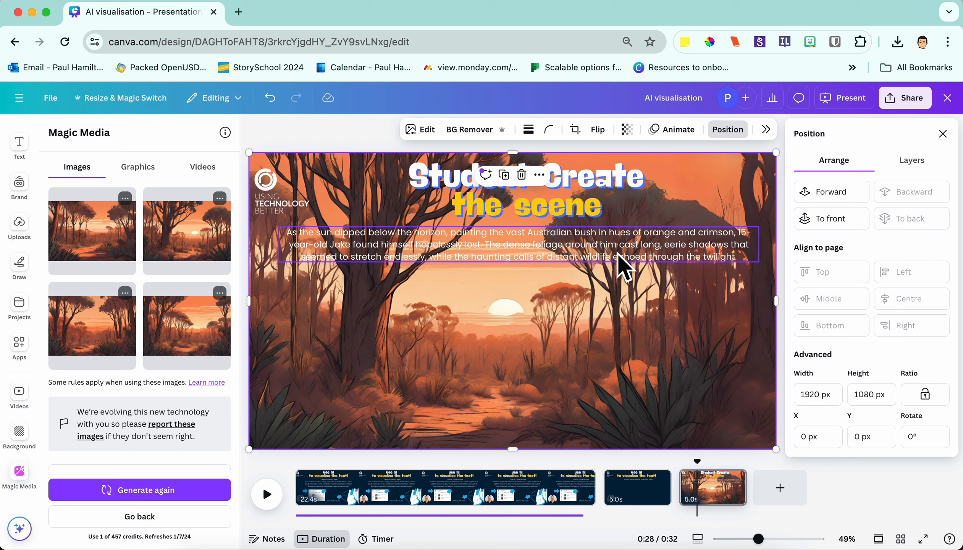
- Narrow the story paragraph's text box to about 528 px wide and place it along the slide's right side
mouse_move(625, 262)
left_mouse_down()
mouse_move(624, 432)
mouse_move(617, 262)
left_mouse_up()
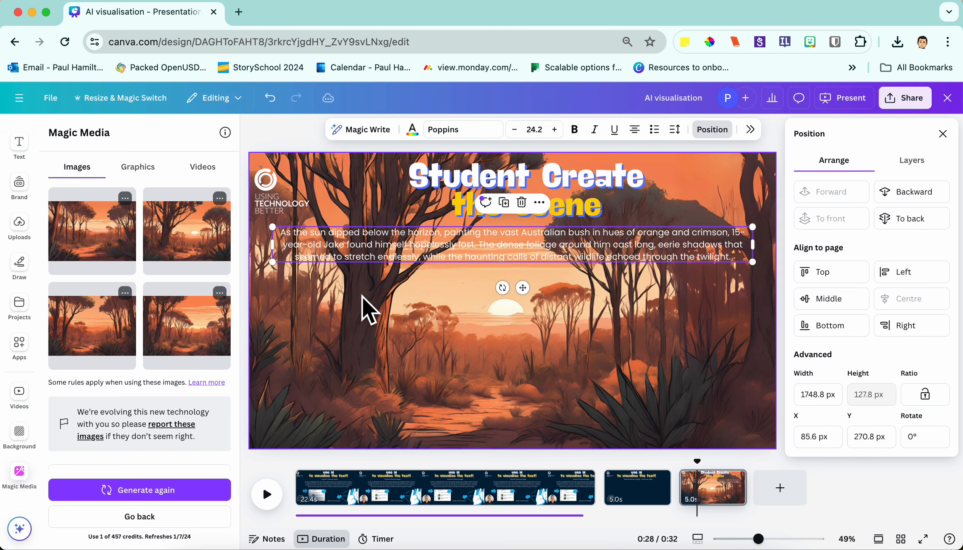
left_click_drag(284, 261, 619, 248)
left_click_drag(683, 247, 713, 263)
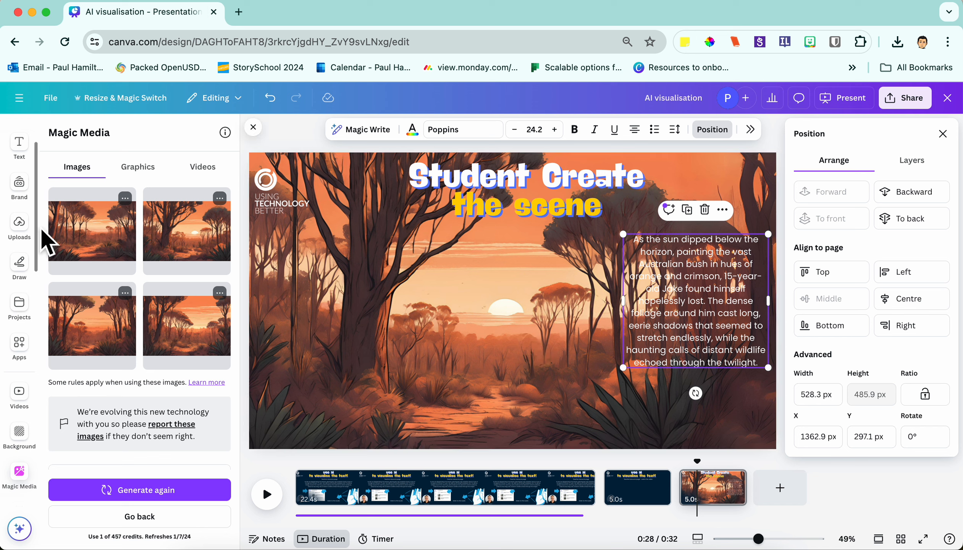
- Change the image prompt to "teenage boy with red back pack, in hues of orange" and generate new images in Concept art style
scroll(146, 420, "down", 5)
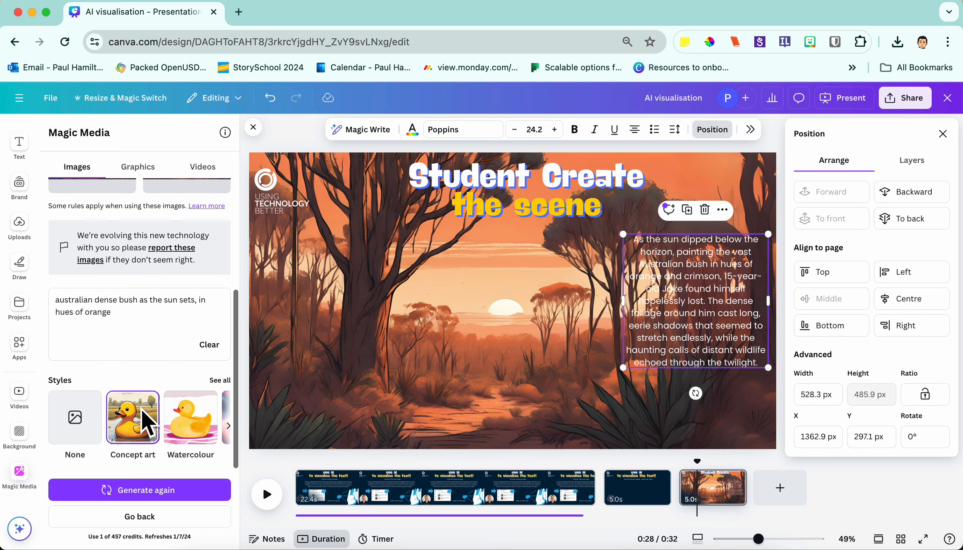
left_click(135, 330)
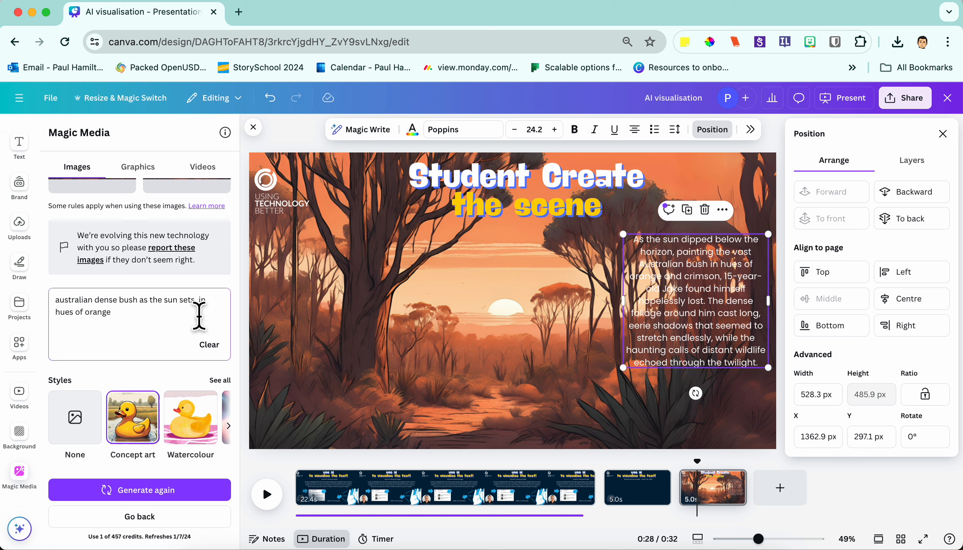
left_click_drag(192, 301, 56, 302)
type("ag")
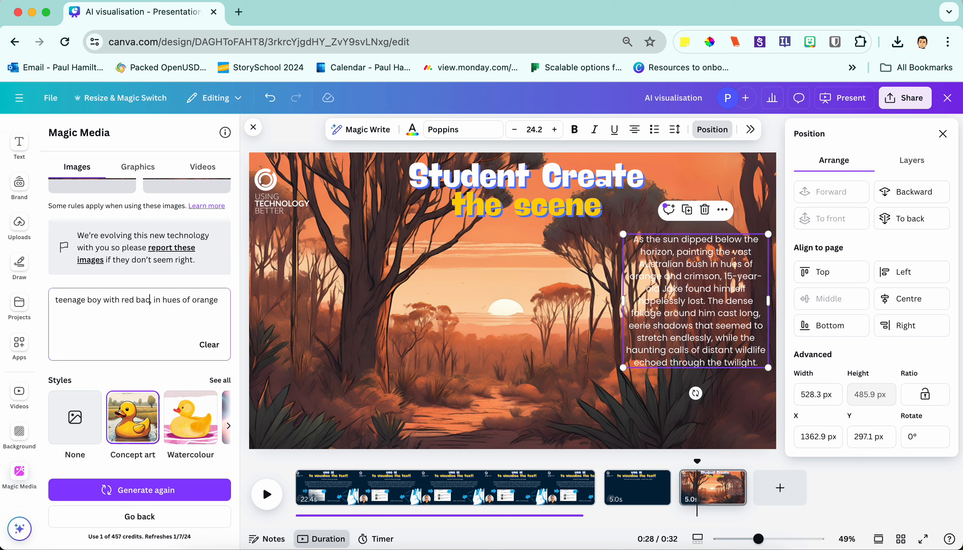
type("pack")
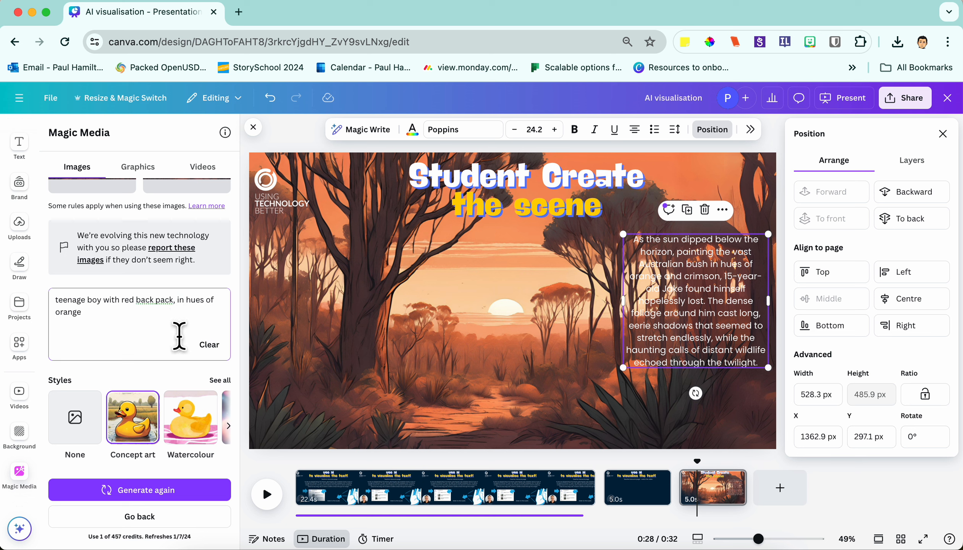
left_click(142, 490)
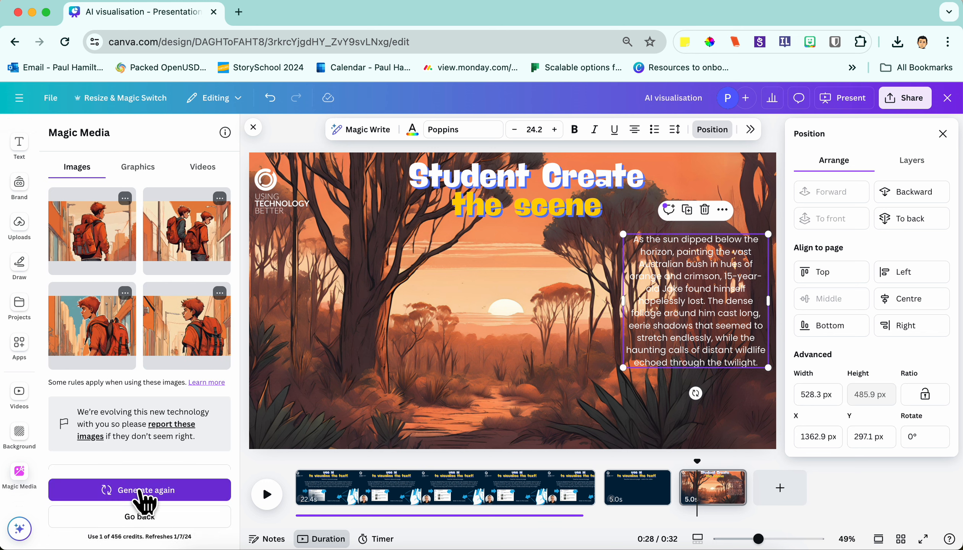
- Add "worried and anxious" to the start of the teenage boy prompt and generate the images again
scroll(168, 340, "down", 5)
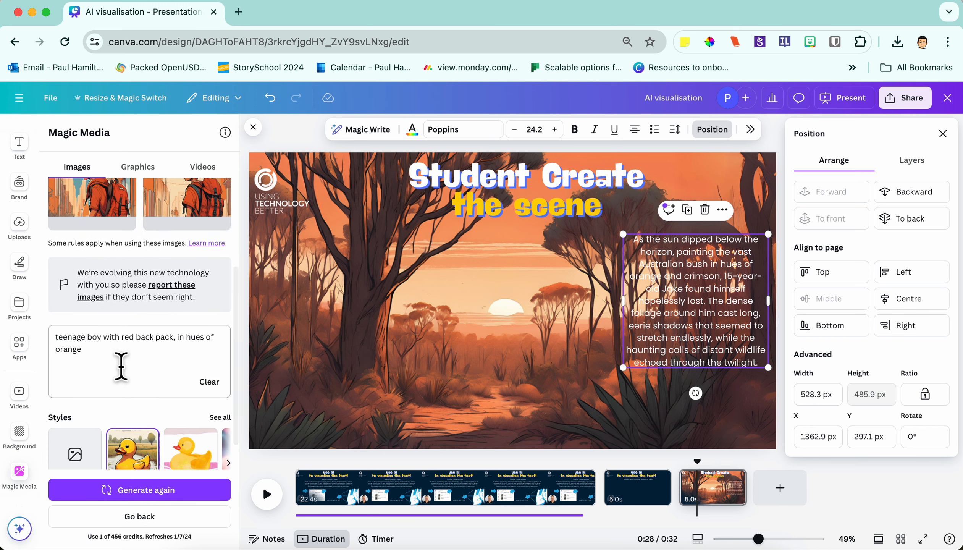
left_click(120, 367)
left_click(57, 338)
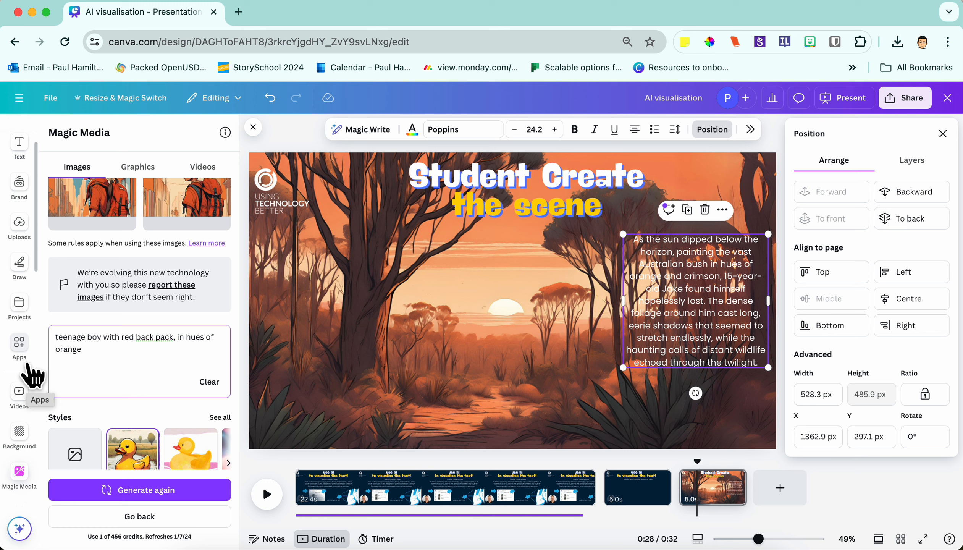
type("worried and")
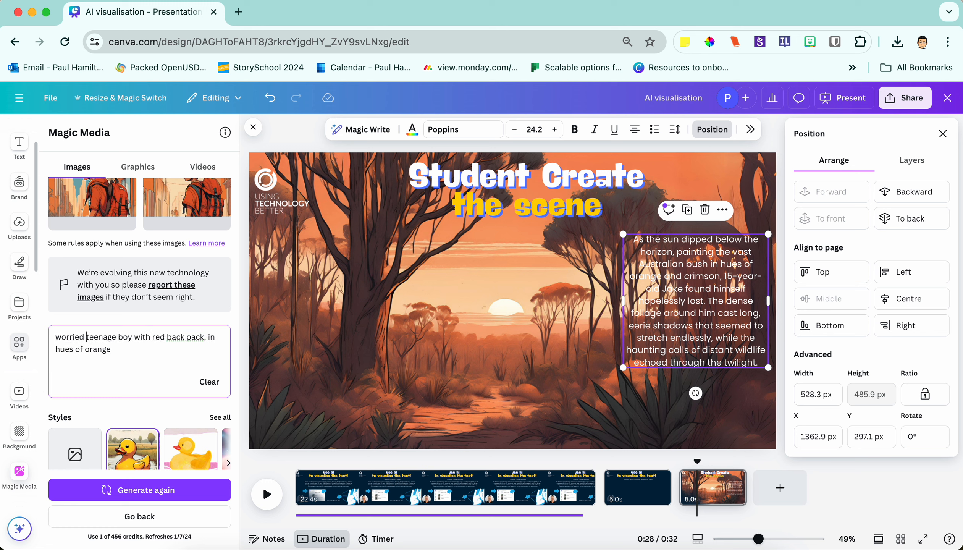
type(" anxious")
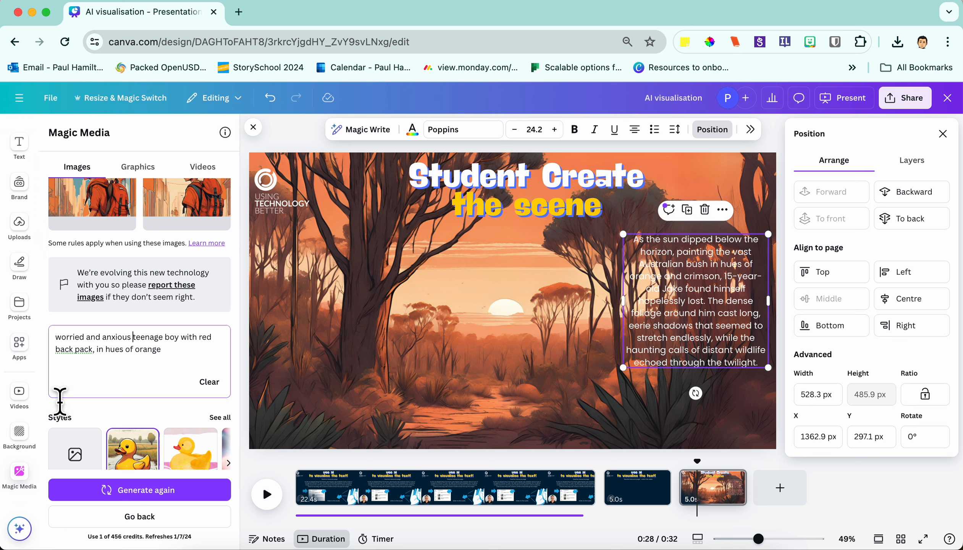
left_click(197, 369)
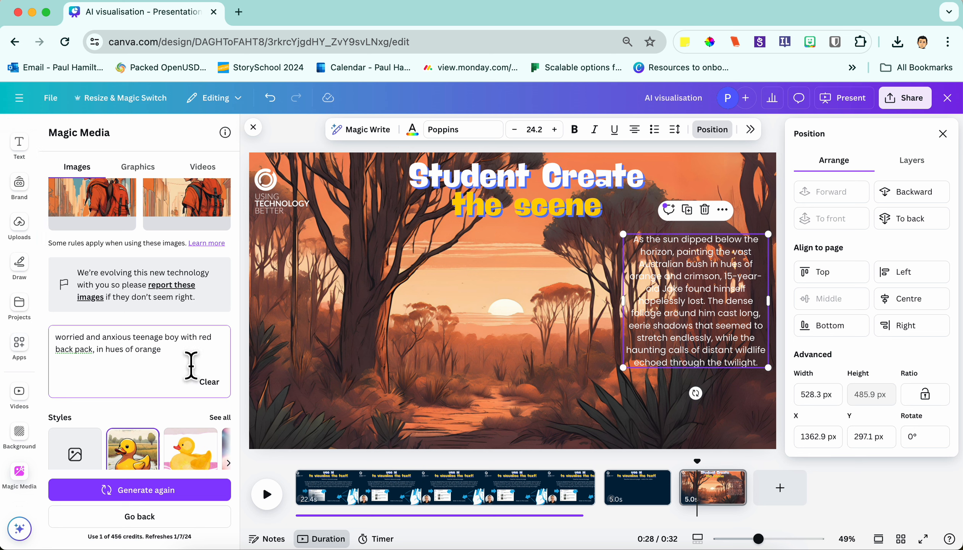
left_click(160, 492)
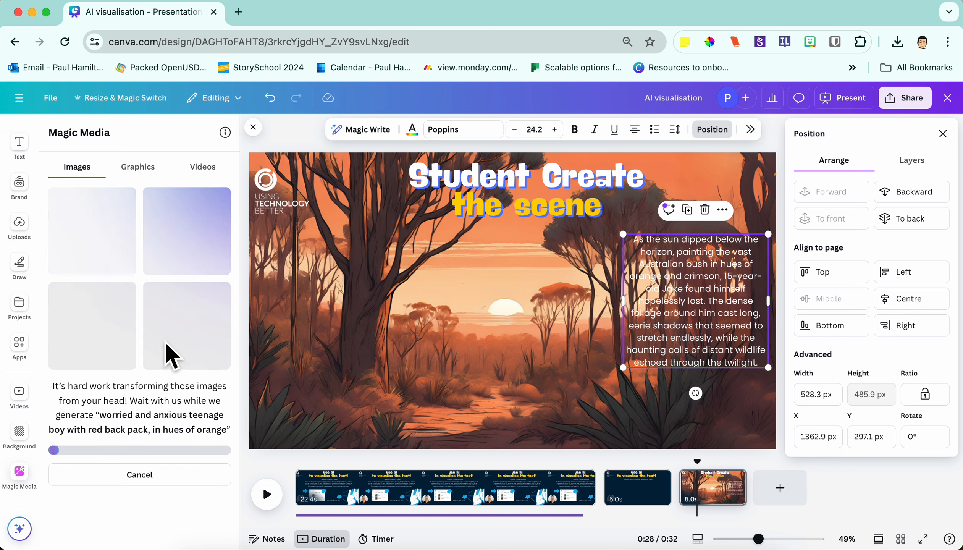
- Move the story paragraph up the slide's right side to a Y position of about 146 px
left_click_drag(694, 318, 721, 270)
left_click(735, 350)
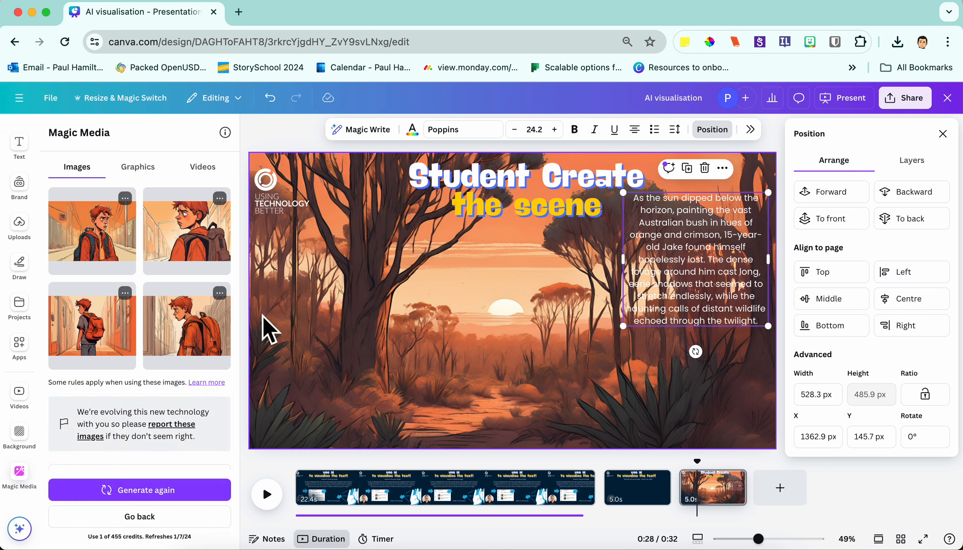
- Add the third generated image, the boy with a red backpack in a hallway, left of the slide's centre and remove its background
scroll(180, 390, "down", 3)
scroll(173, 392, "up", 2)
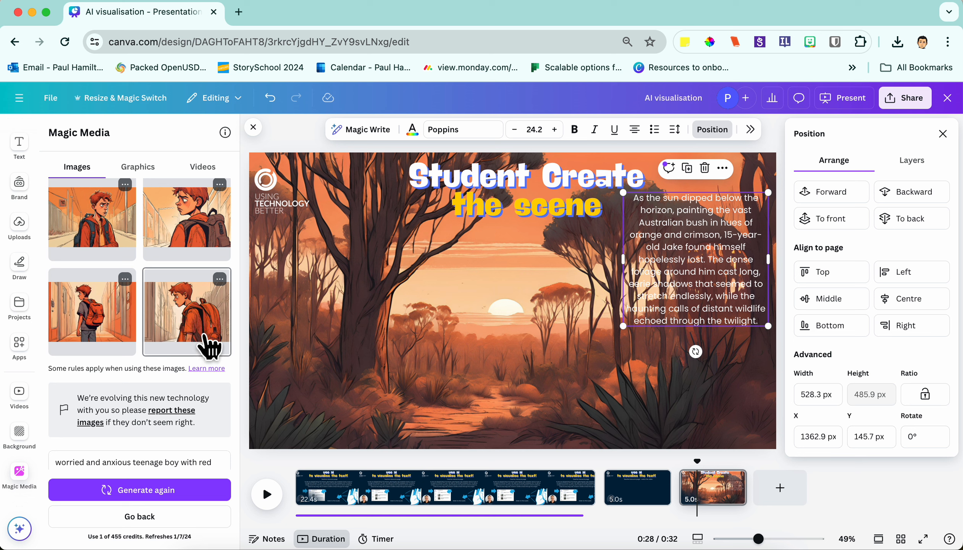
left_click(81, 309)
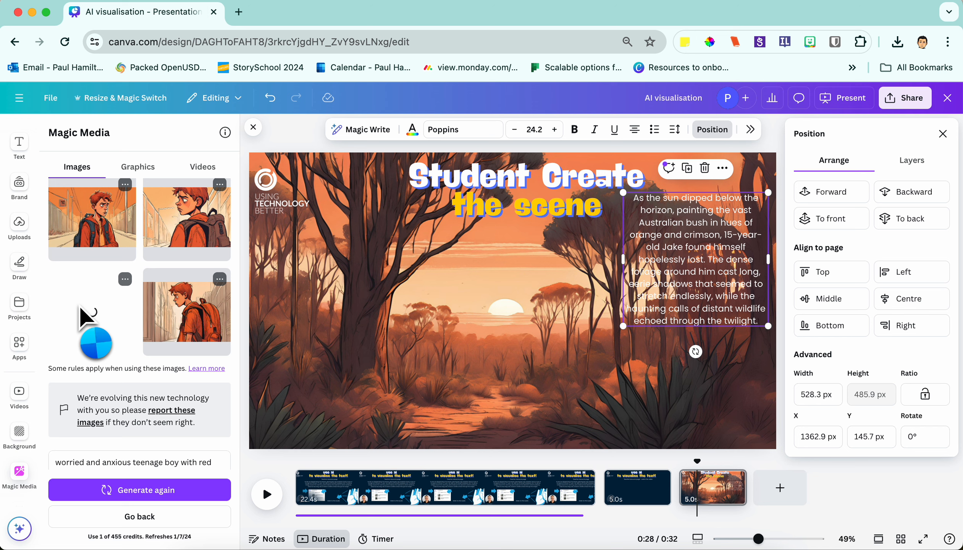
left_click_drag(515, 306, 439, 322)
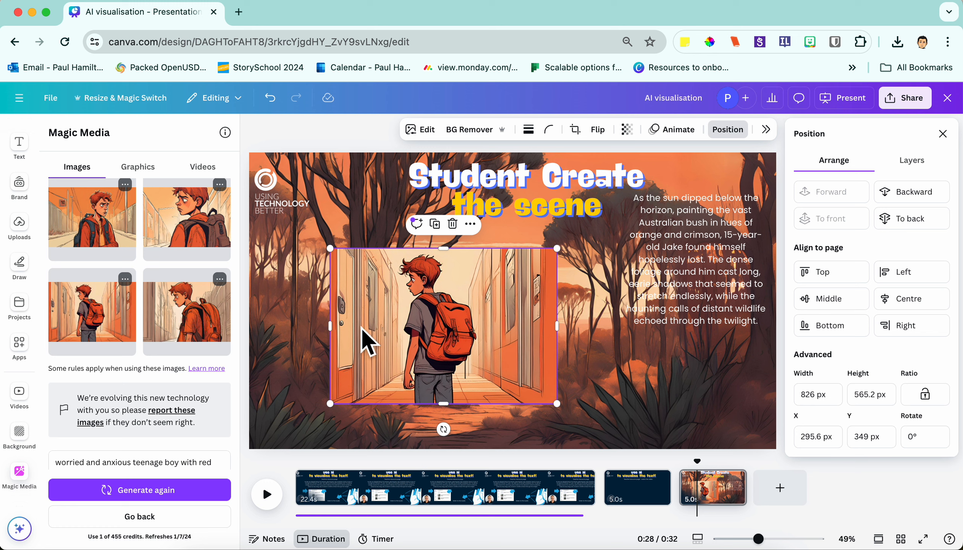
left_click(481, 130)
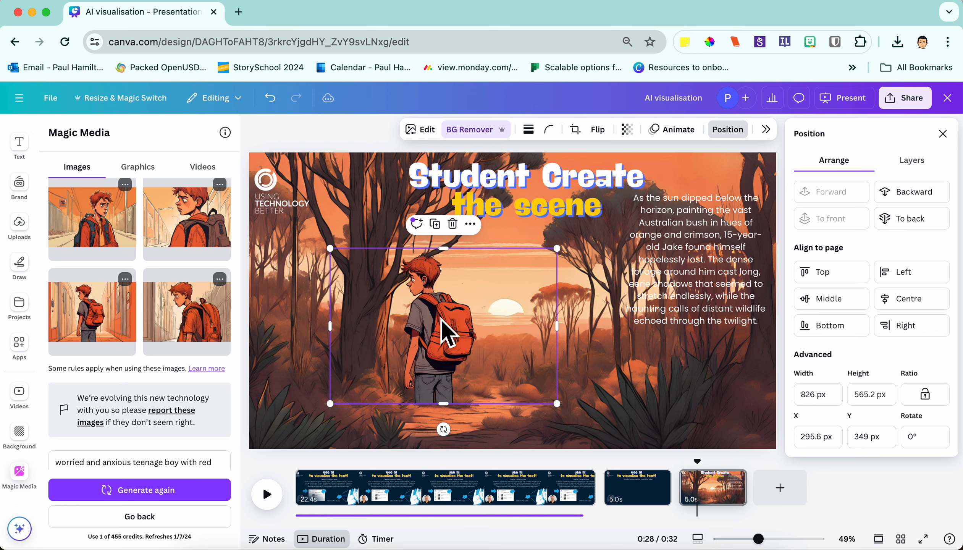
- Move the boy cutout up and enlarge it to about 1253 × 858 px so it reaches the slide's bottom edge
left_click_drag(438, 346, 437, 312)
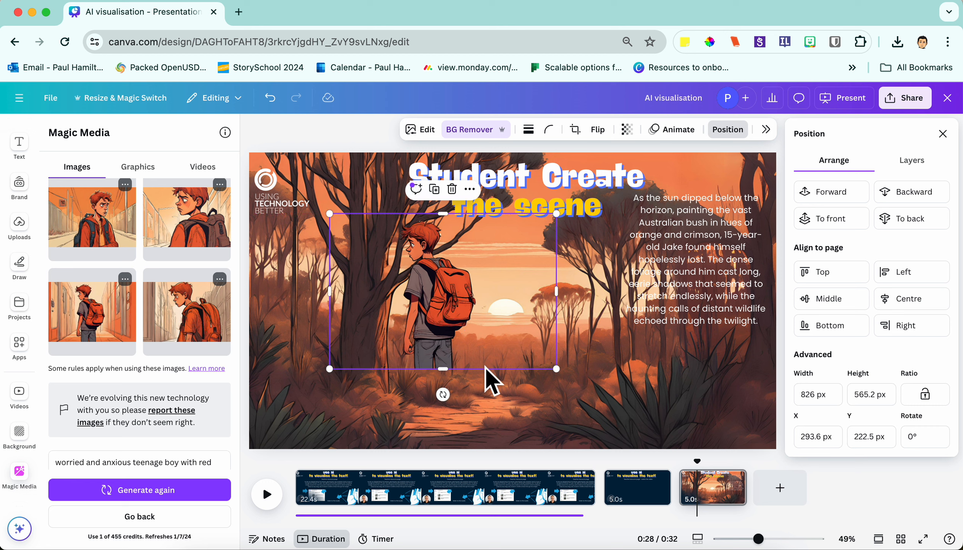
left_click_drag(569, 385, 701, 441)
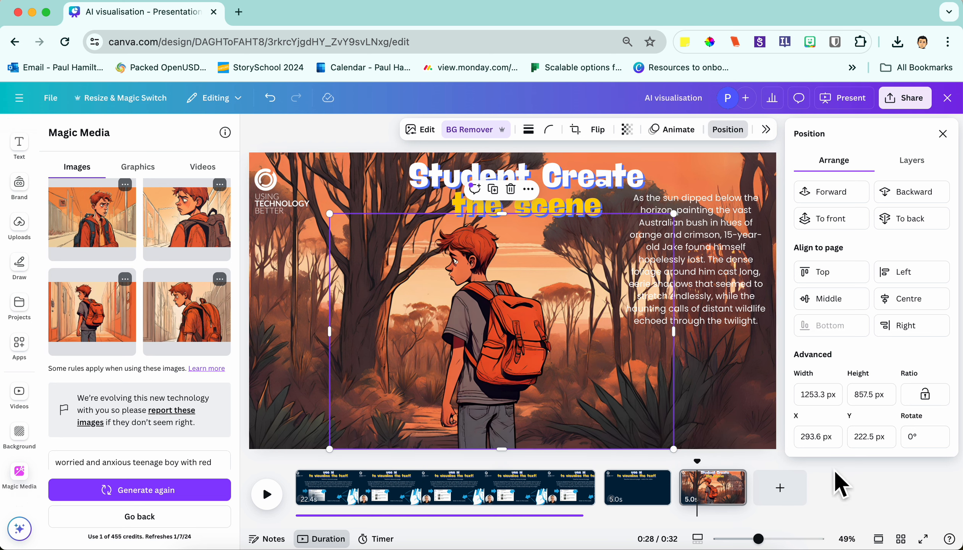
left_click(710, 272)
left_click(497, 353)
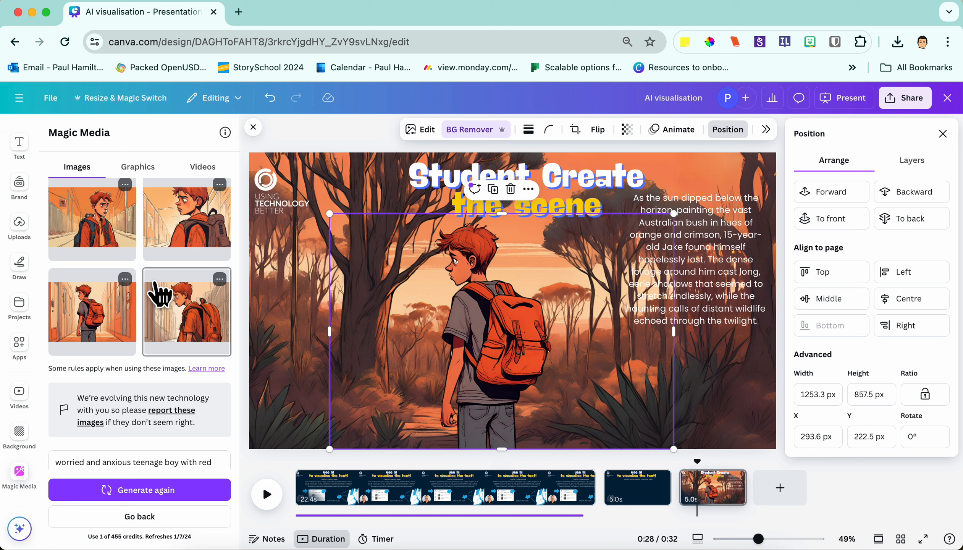
left_click(836, 477)
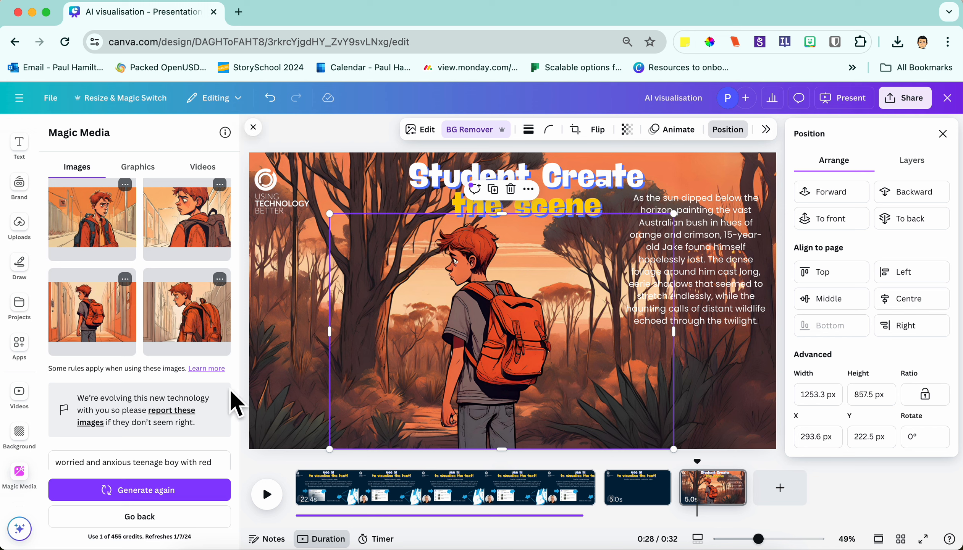
scroll(199, 350, "down", 5)
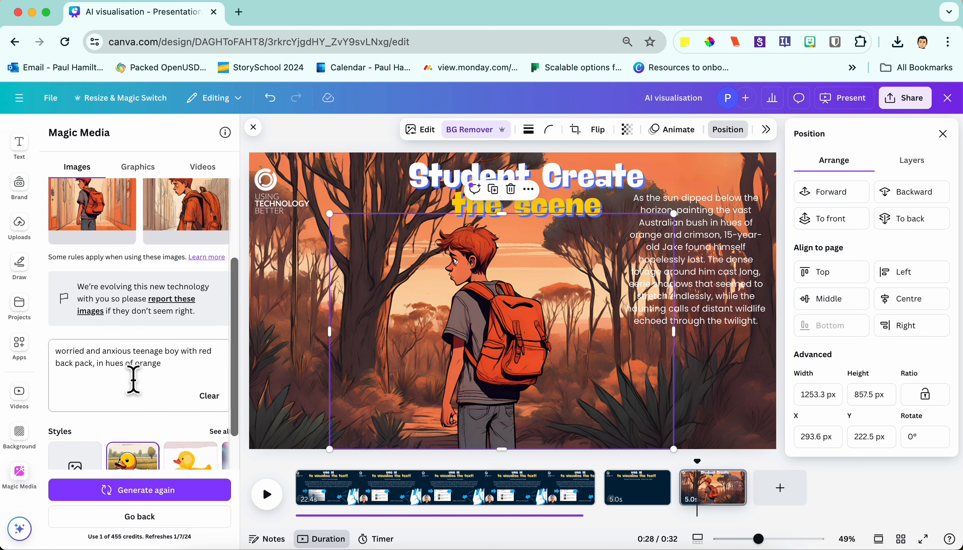
- Replace the boy description in the image prompt so it reads "australian gecko, in hues of orange" and generate new images
left_click_drag(97, 364, 55, 352)
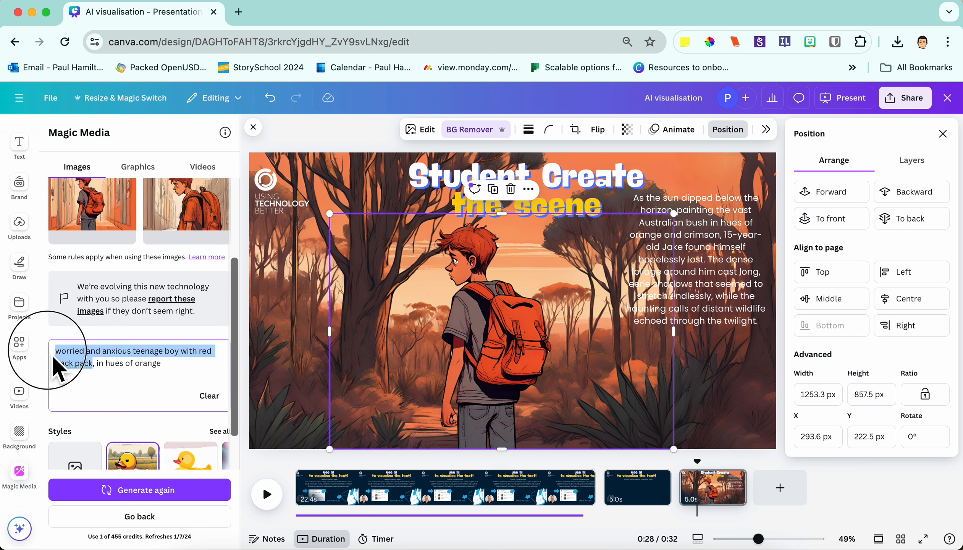
key("BackSpace")
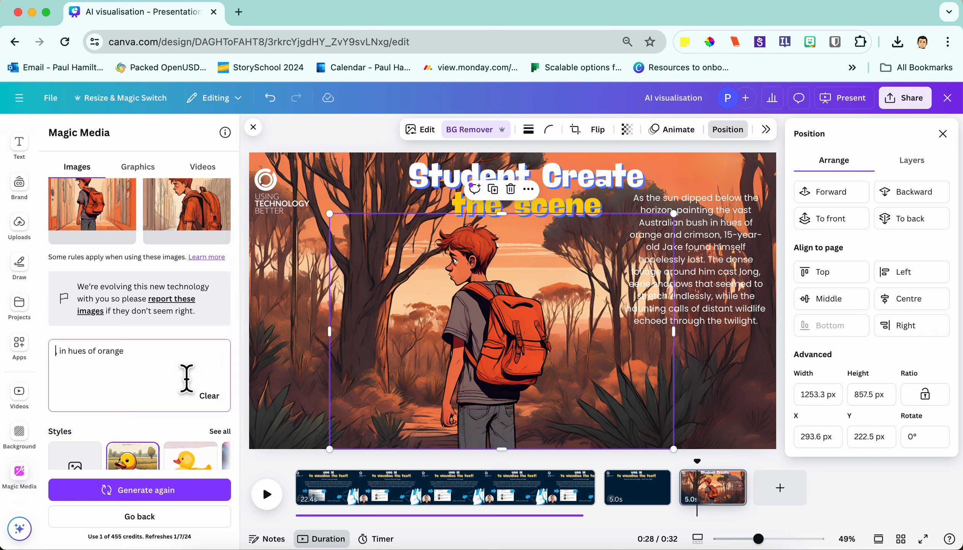
type("australian ")
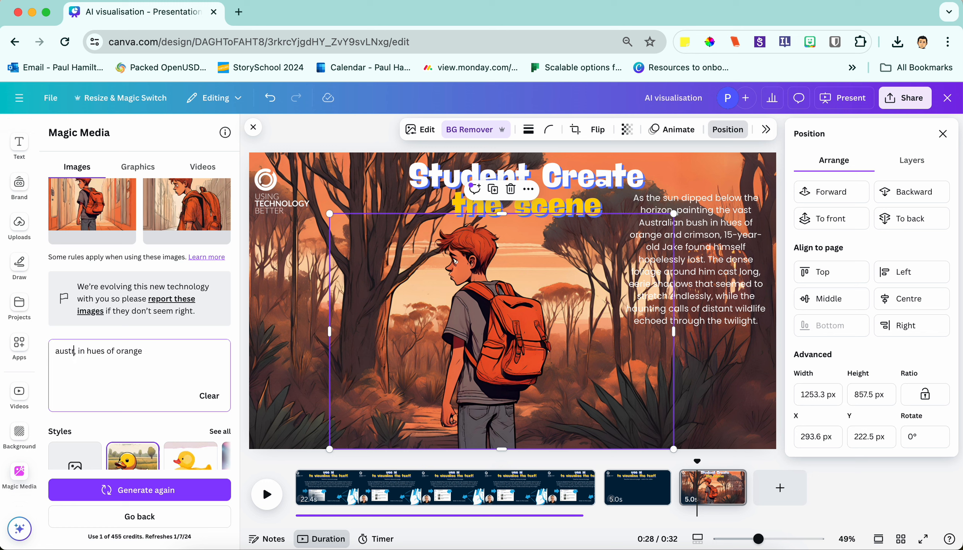
type("gecko")
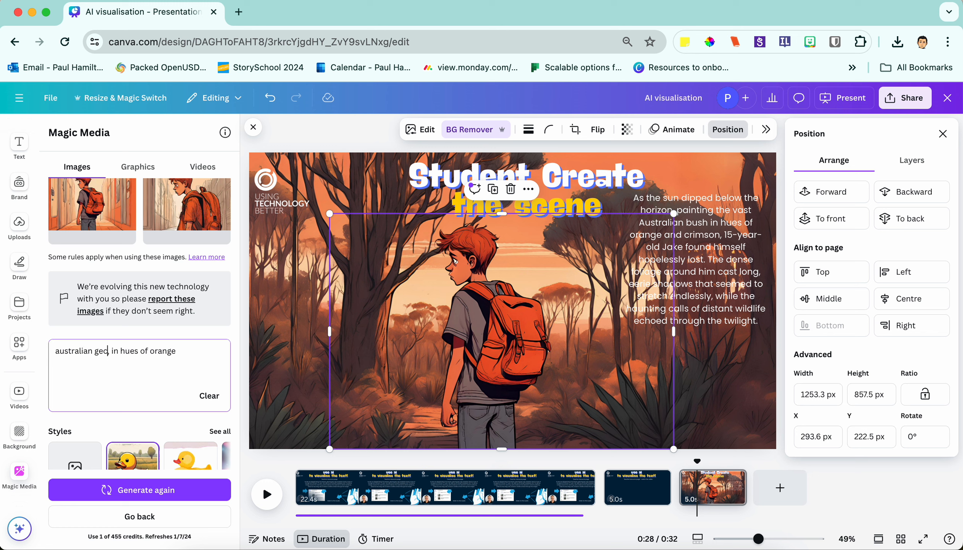
left_click(205, 370)
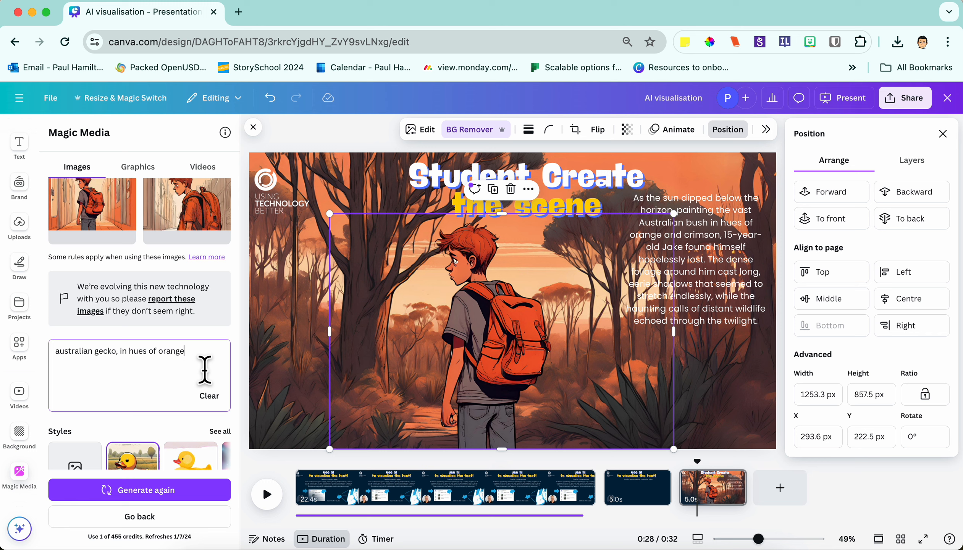
left_click(145, 491)
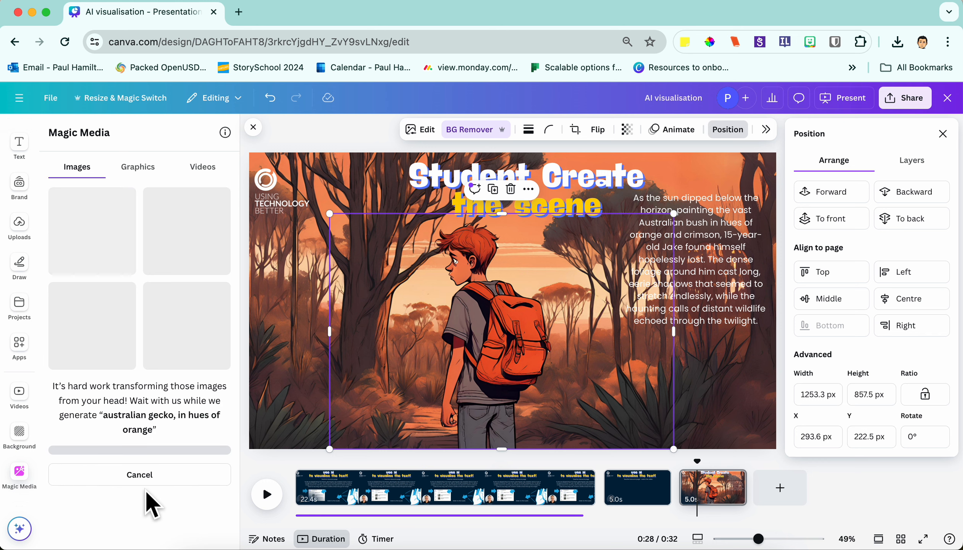